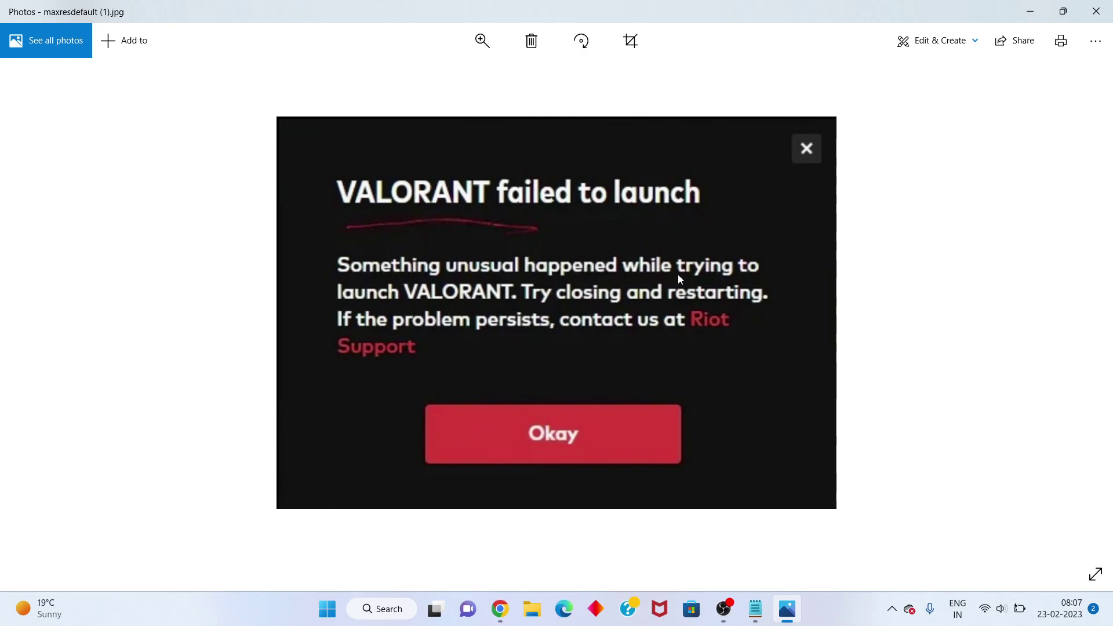
Close the Photos window showing the 'VALORANT failed to launch' screenshot.
click(1105, 6)
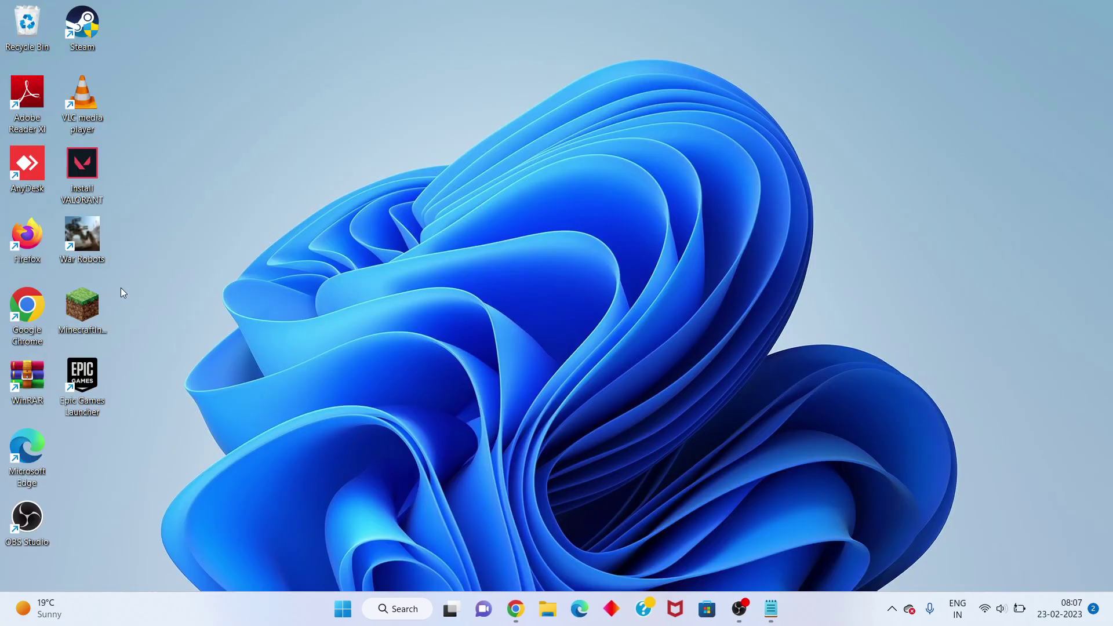
click(394, 609)
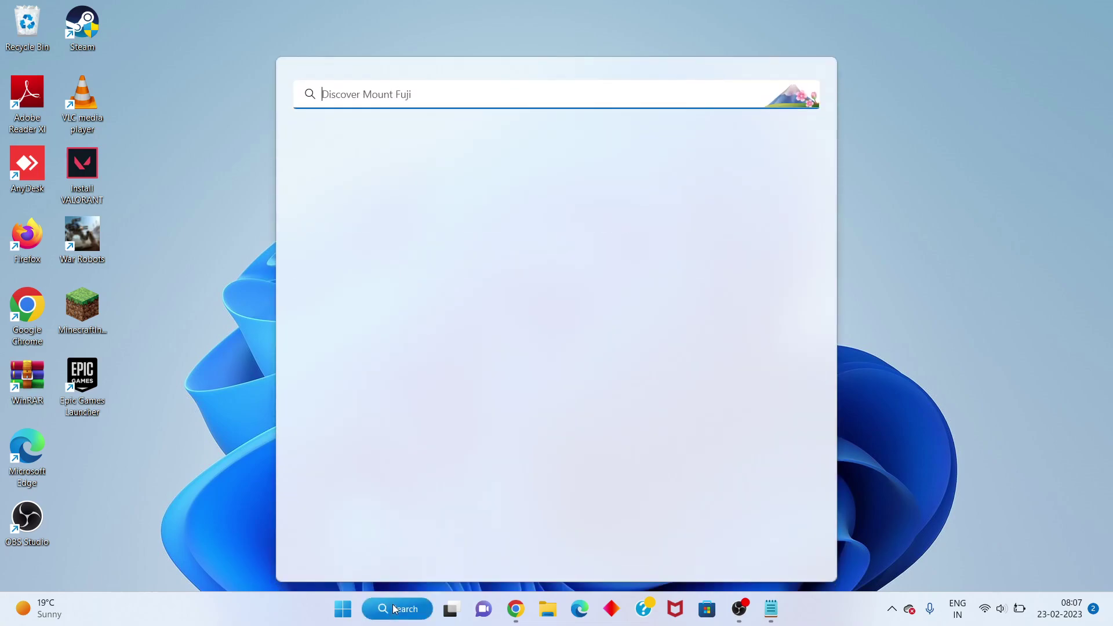
text(tas)
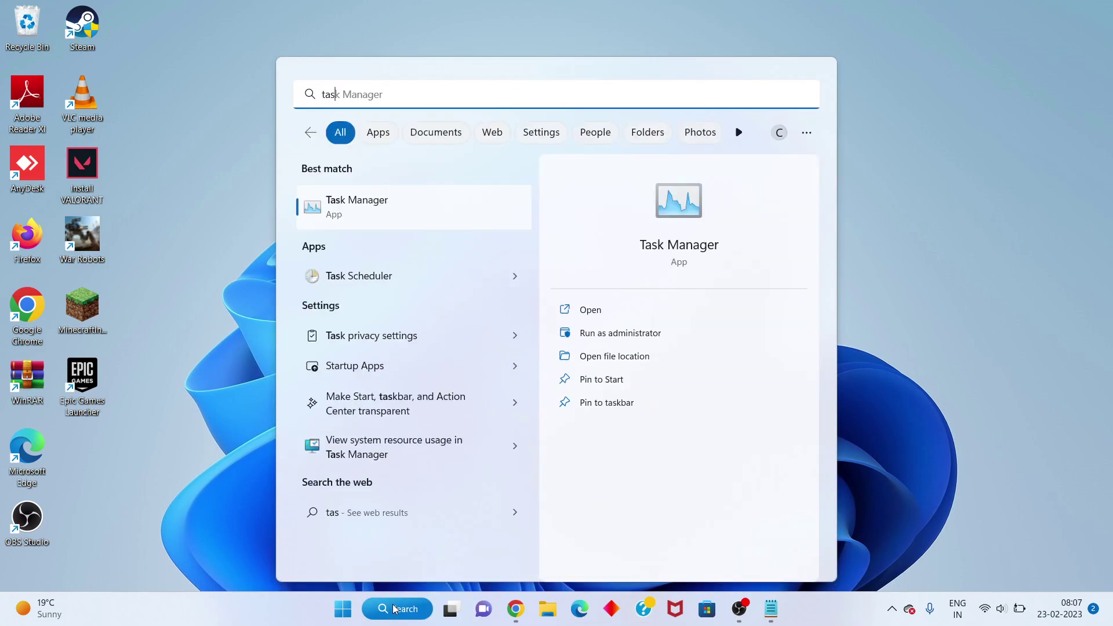
text(k)
key(XF86MonBrightnessUp)
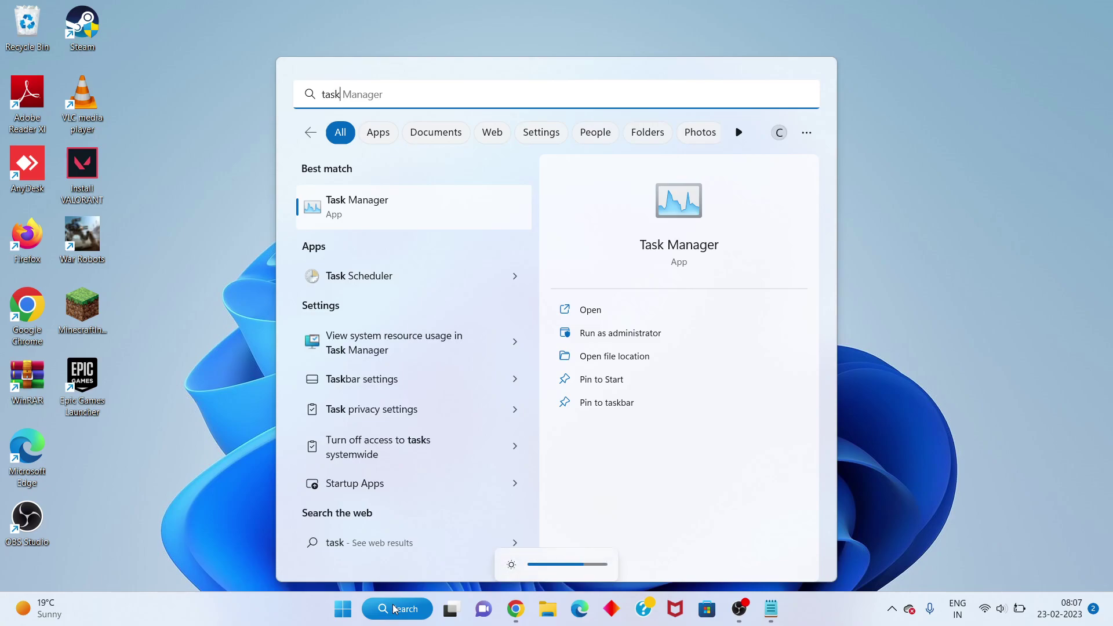
click(593, 314)
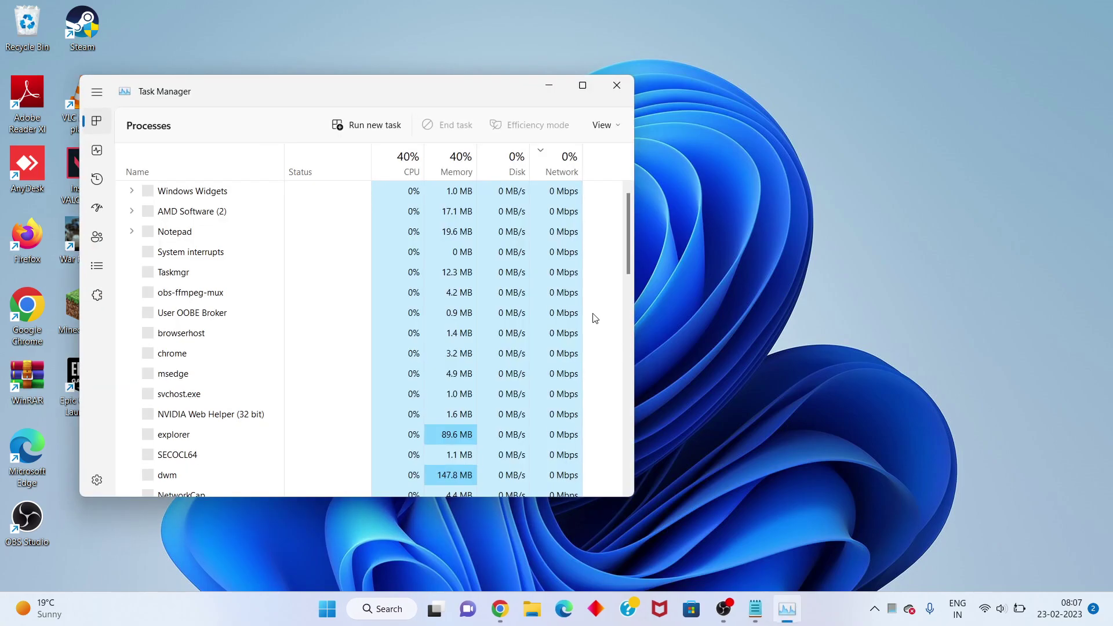
double_click(591, 90)
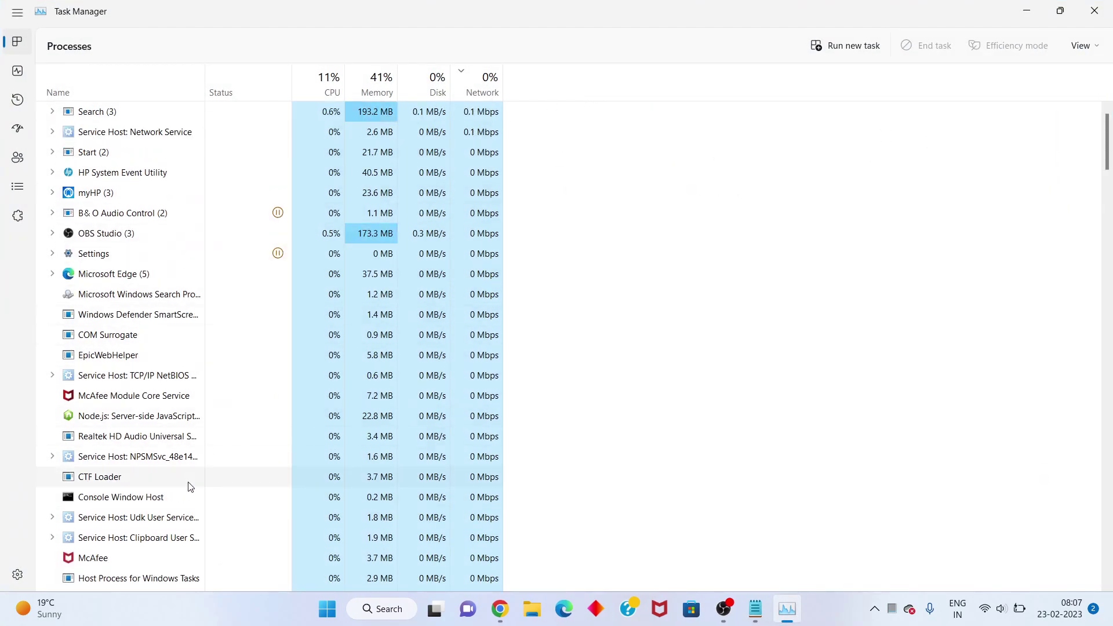
scroll(189, 487, down, 15)
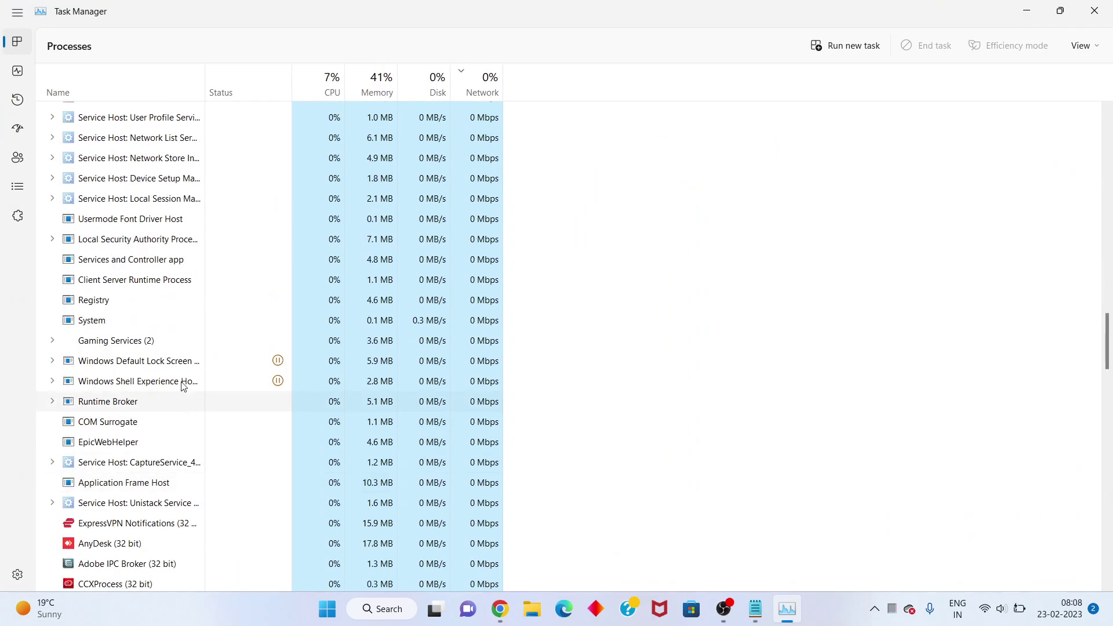
right_click(178, 283)
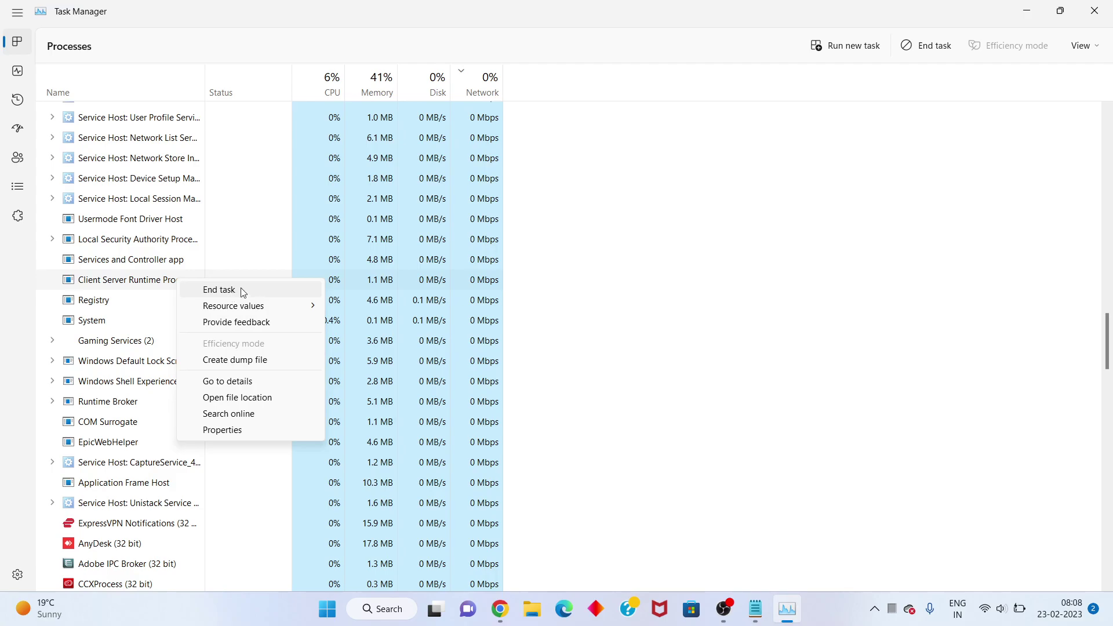
click(674, 281)
scroll(675, 280, down, 10)
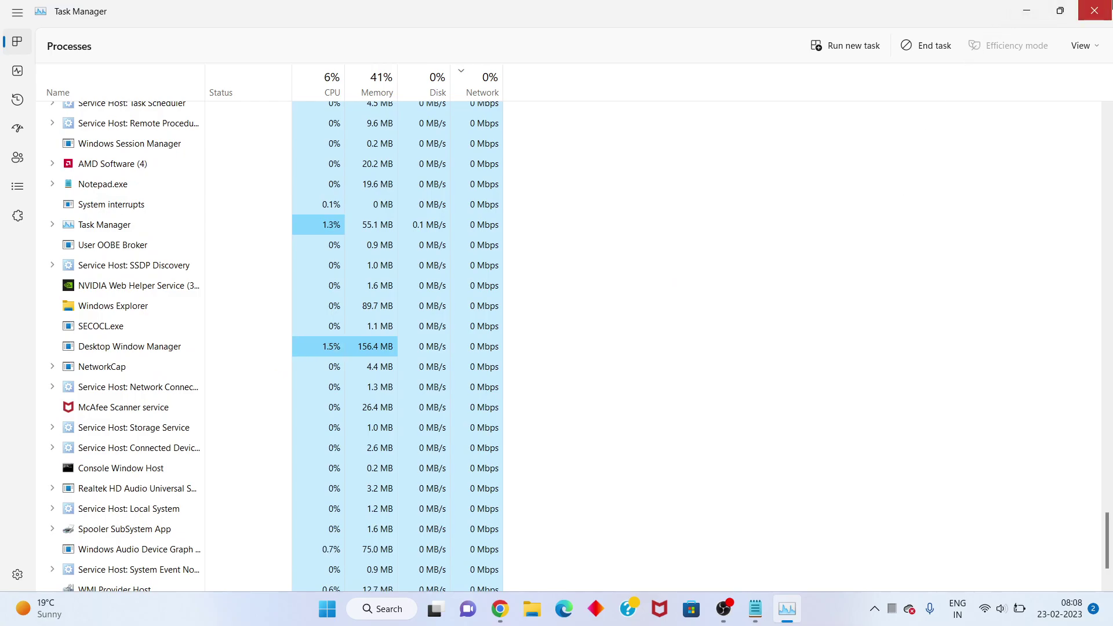
click(1094, 10)
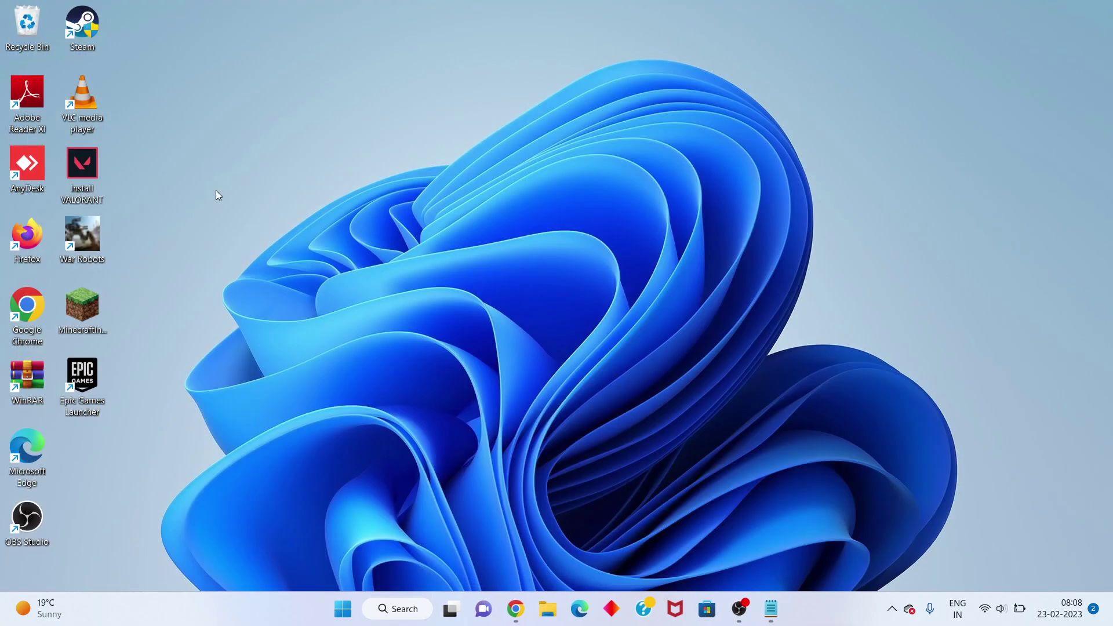
Uncheck fullscreen optimizations and run-as-administrator in Install VALORANT's Compatibility properties and apply.
right_click(95, 188)
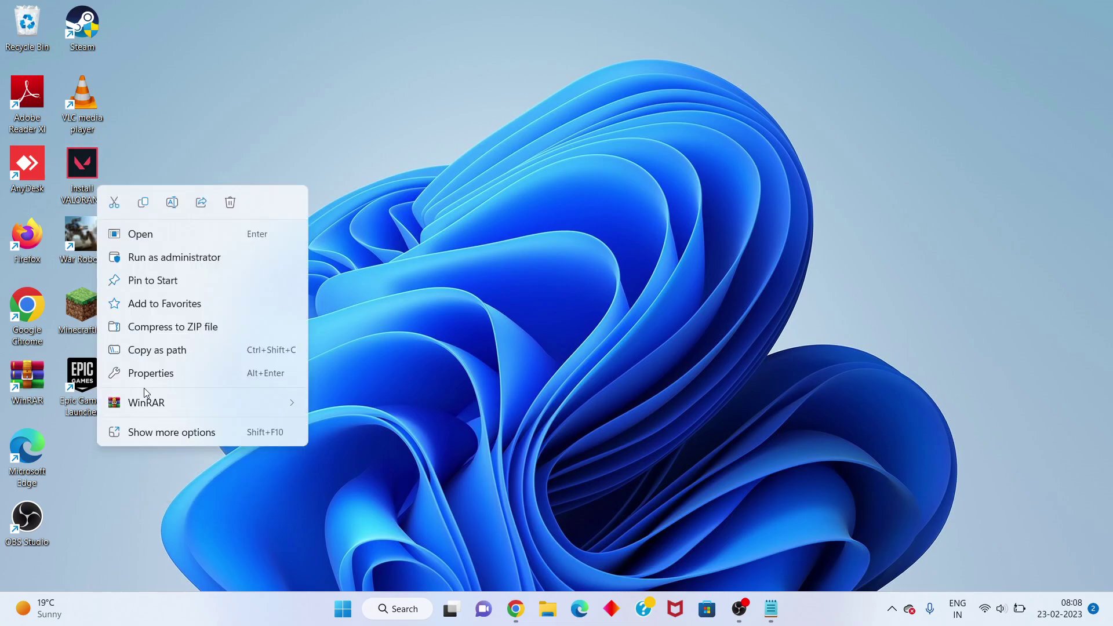
click(188, 381)
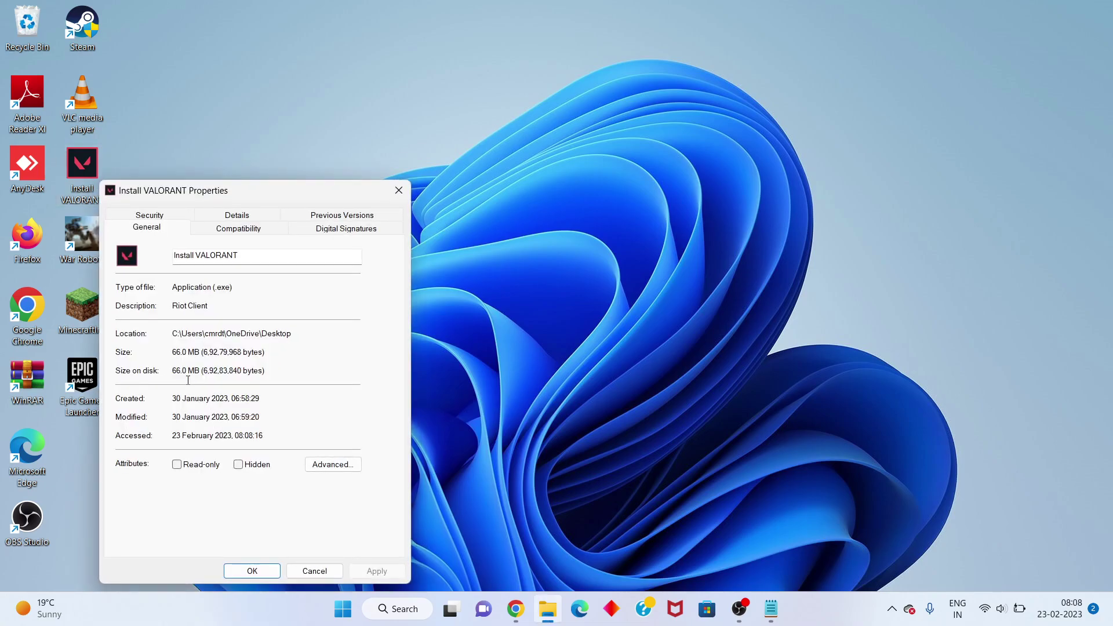
click(253, 232)
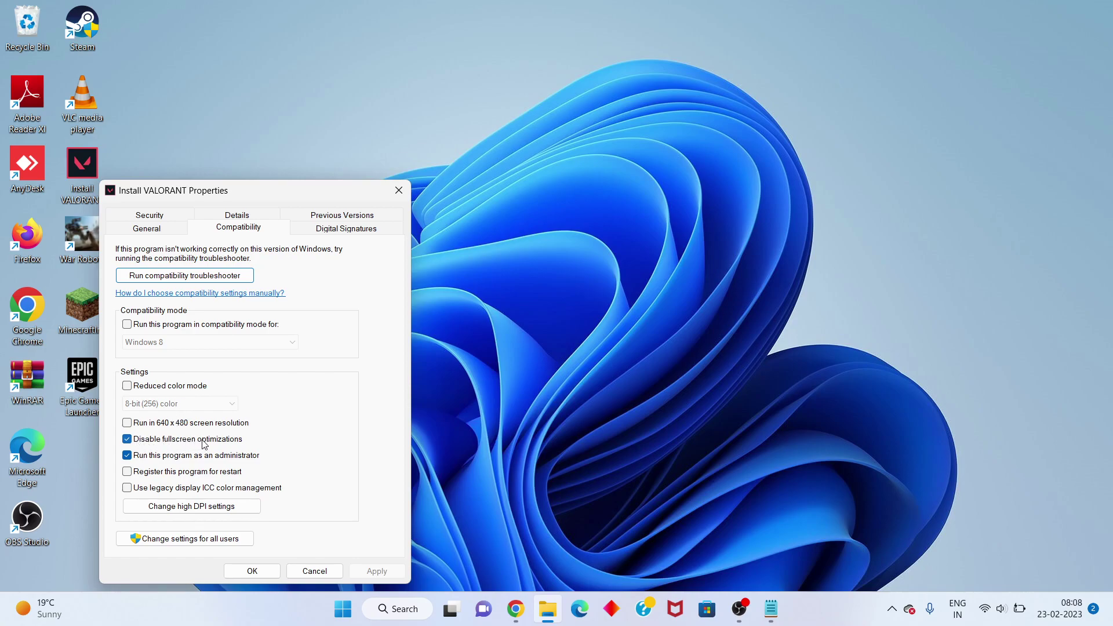
click(127, 439)
click(127, 457)
click(397, 575)
click(266, 573)
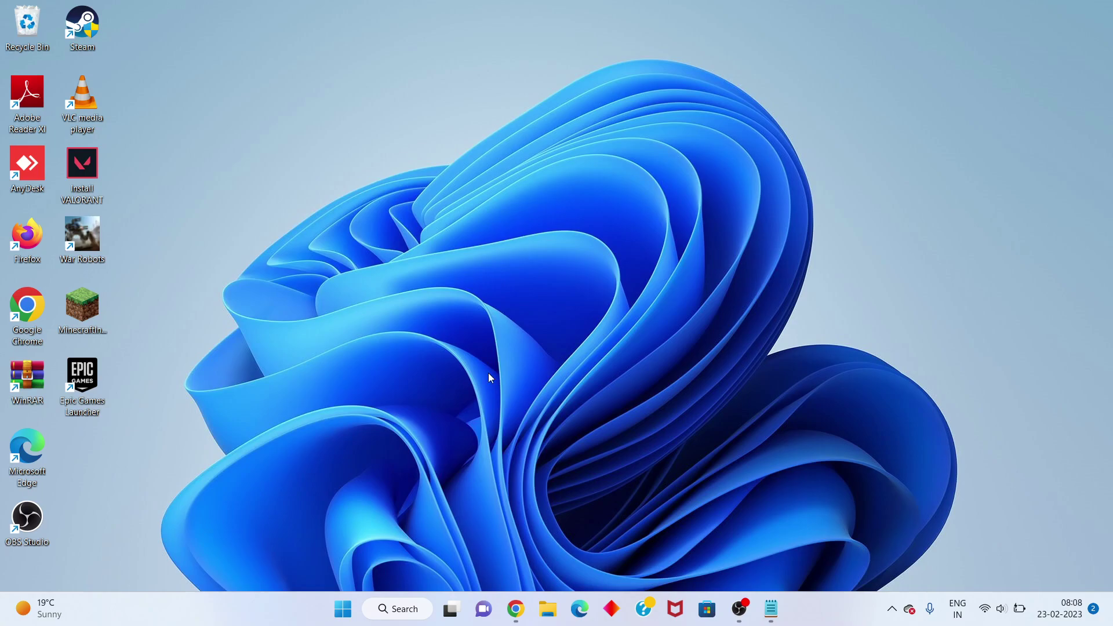
Open the Services console by searching 'ser' in Windows search.
click(408, 611)
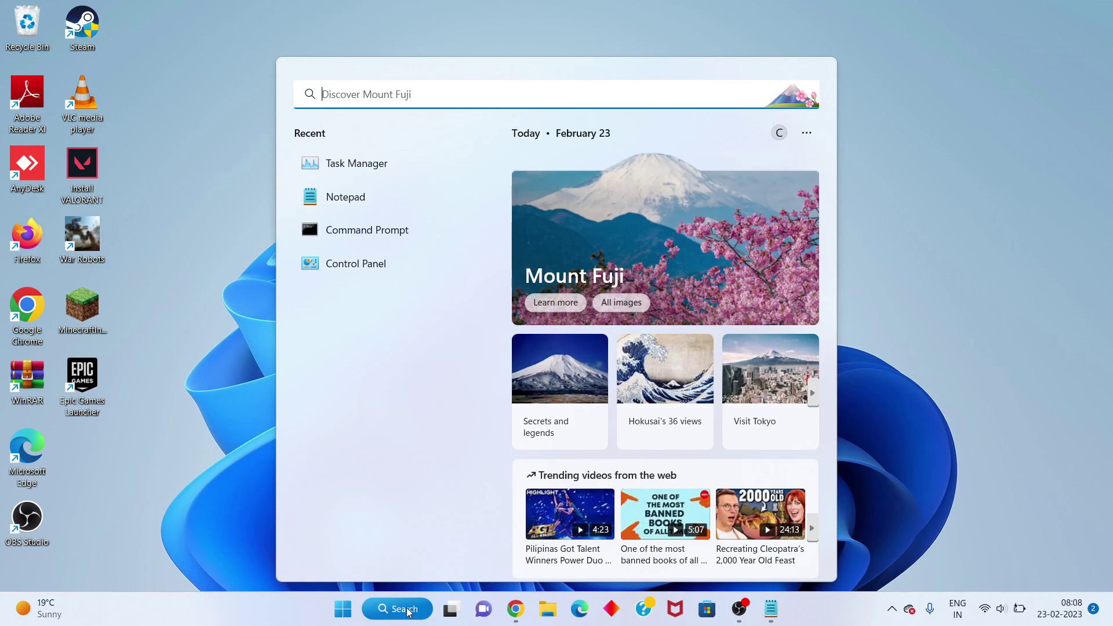
text(ser)
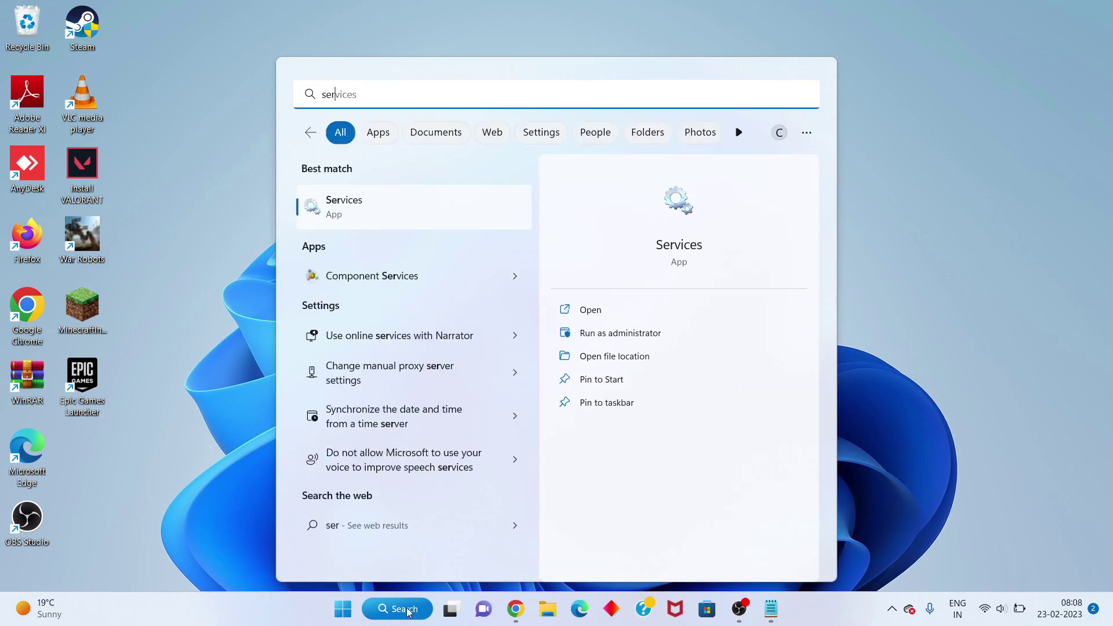
click(611, 319)
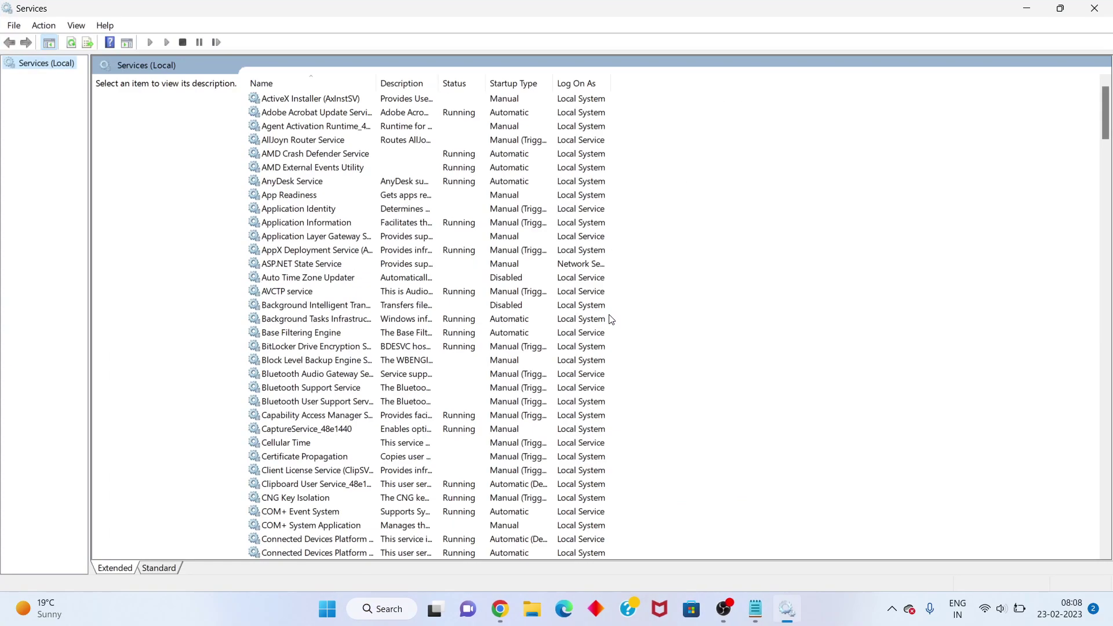
Scroll down the services list and select Windows Update, then WLAN AutoConfig.
scroll(610, 319, down, 20)
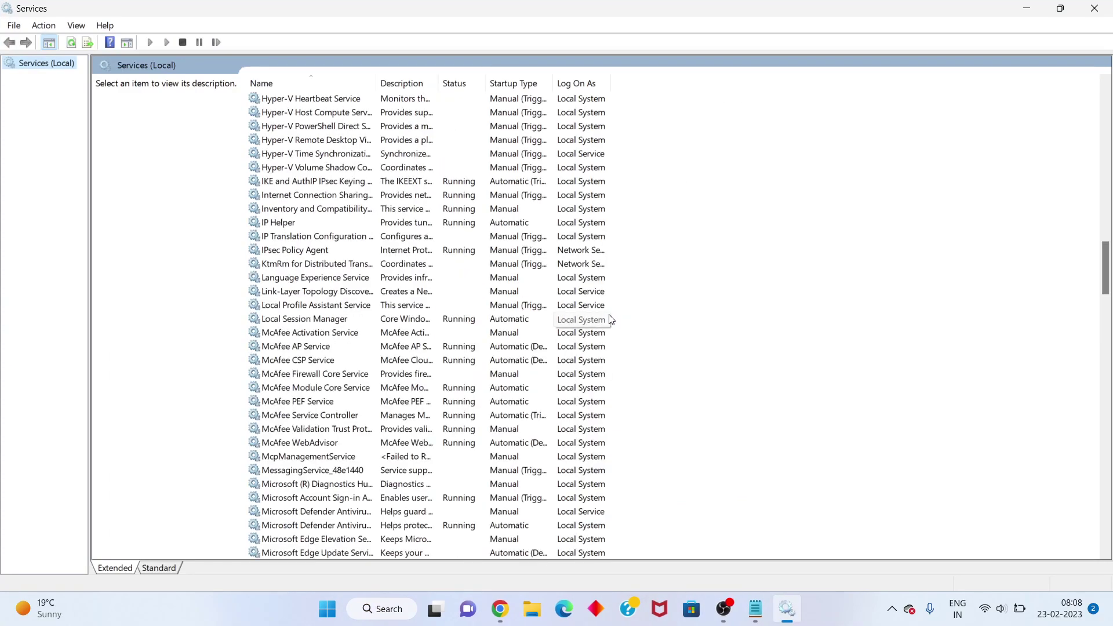
scroll(610, 319, down, 20)
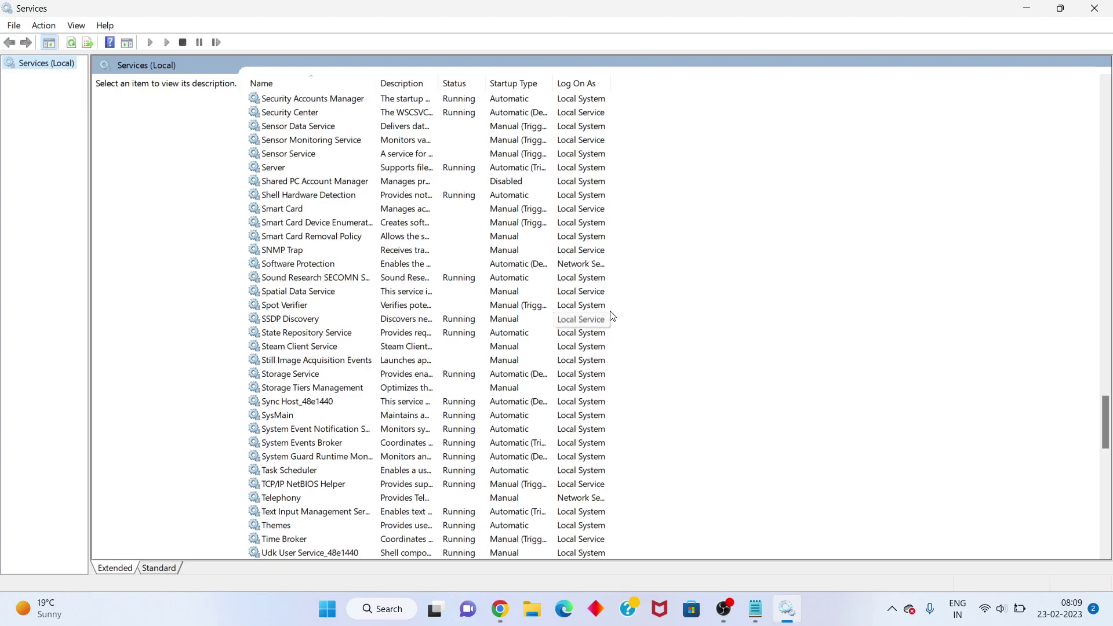
scroll(610, 320, down, 20)
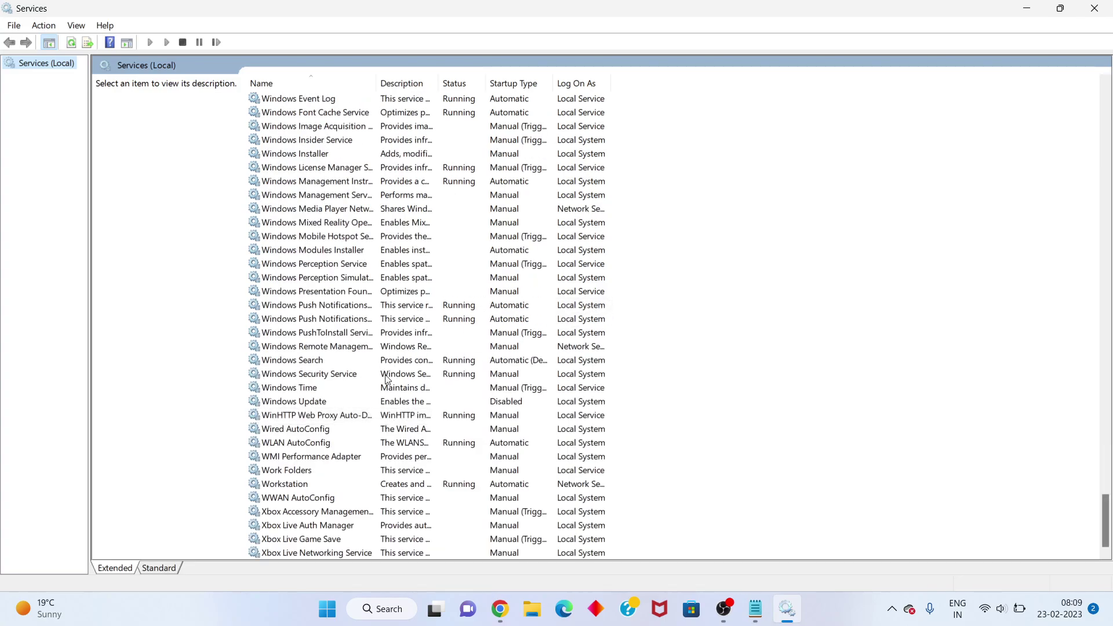
click(351, 406)
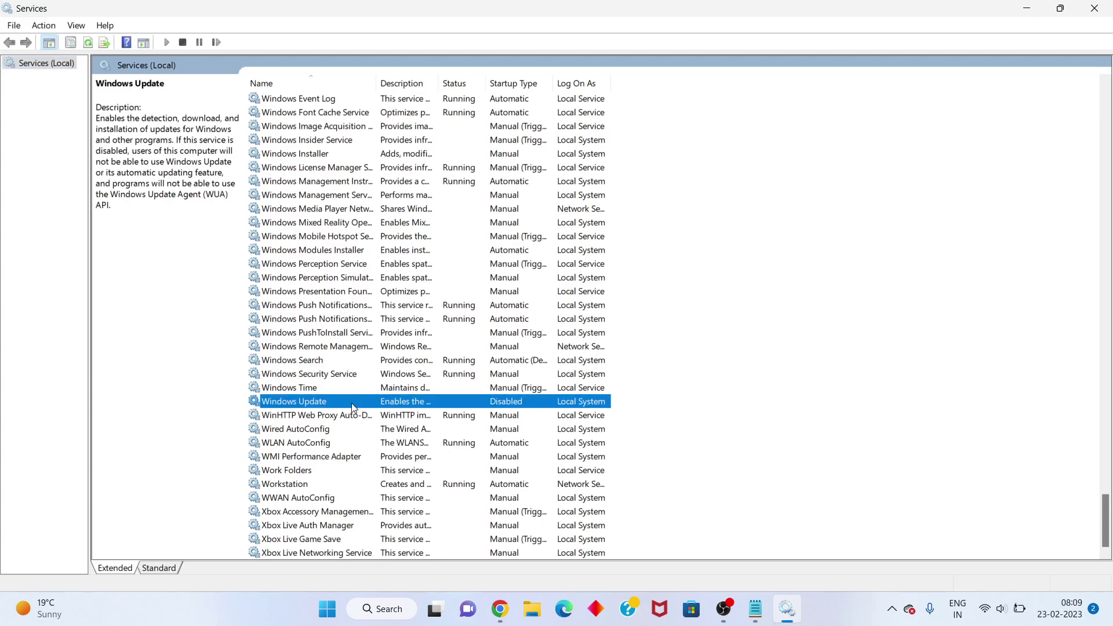
click(423, 443)
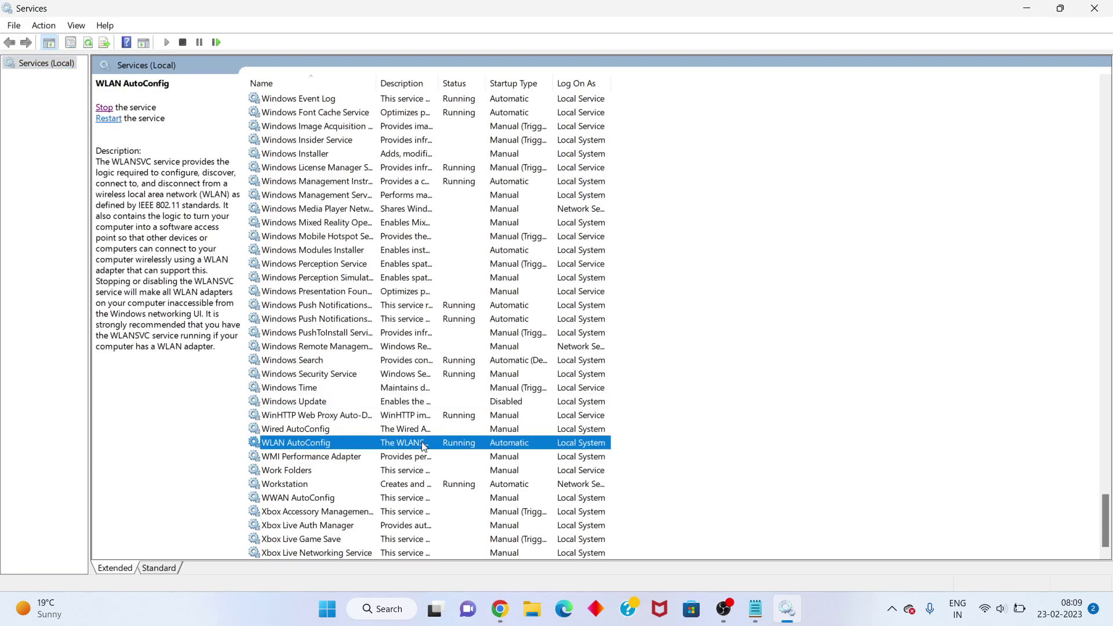
Set WLAN AutoConfig's startup type to Automatic, apply it, and close Services.
right_click(376, 448)
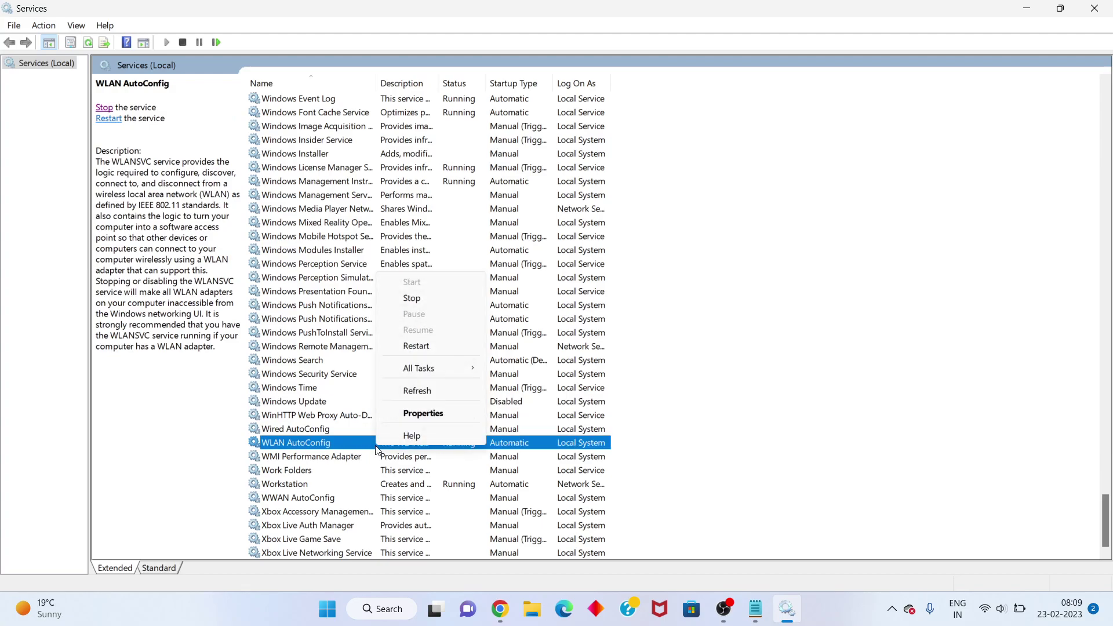
click(423, 414)
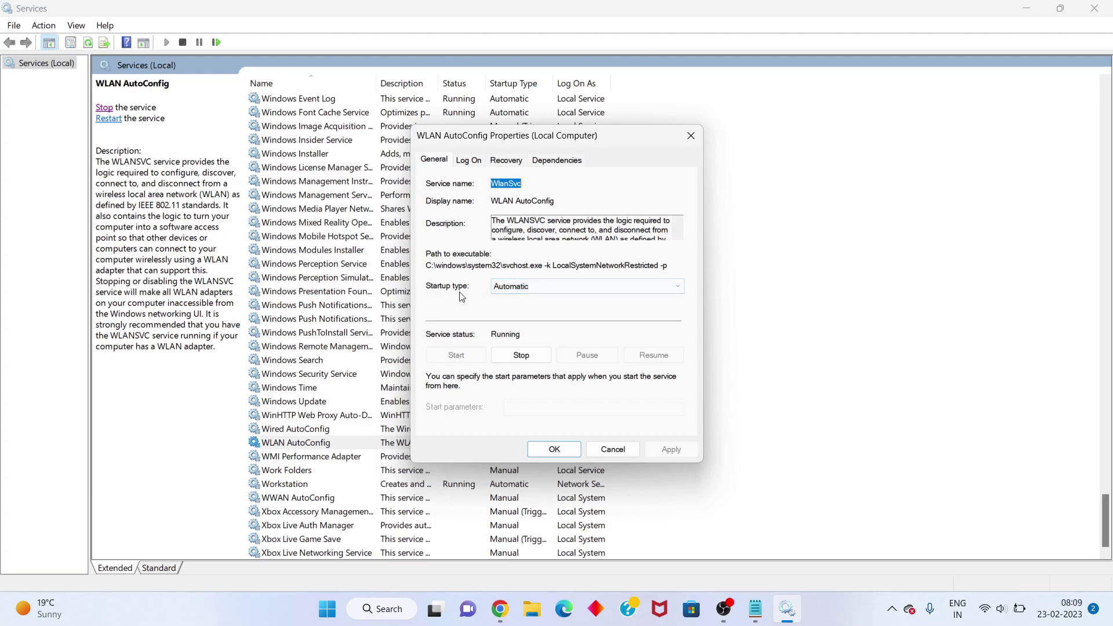
click(523, 288)
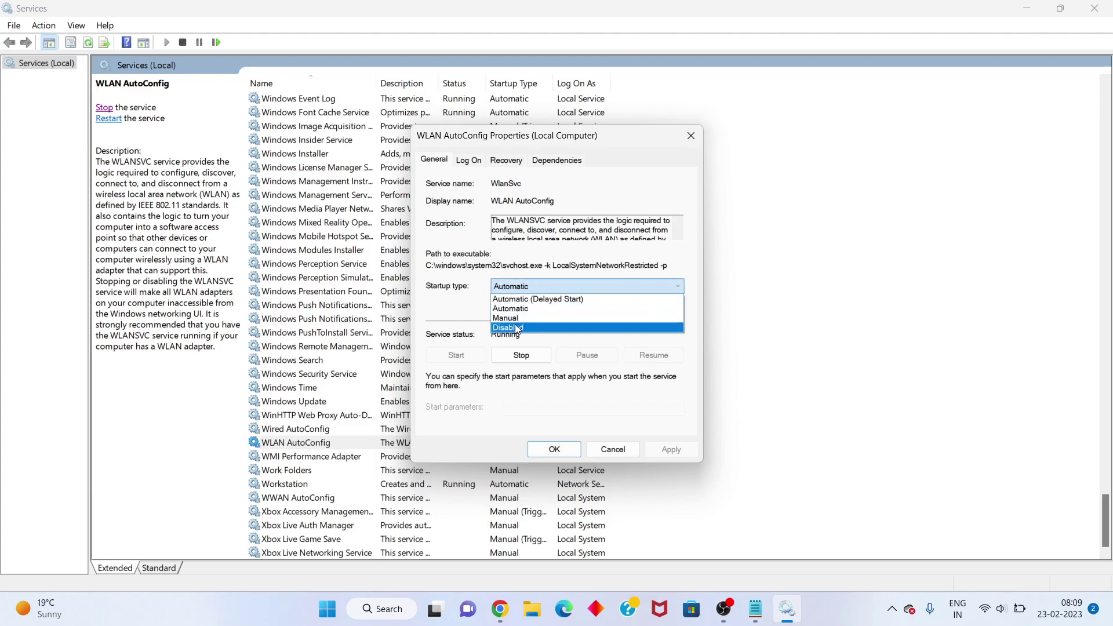
click(527, 309)
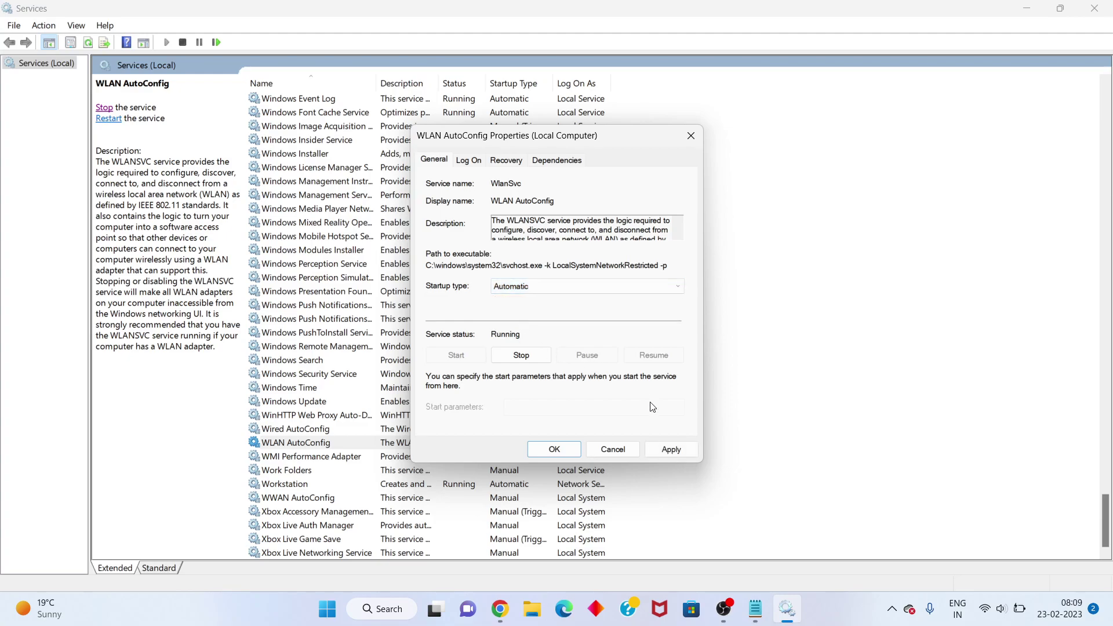
click(658, 444)
click(564, 450)
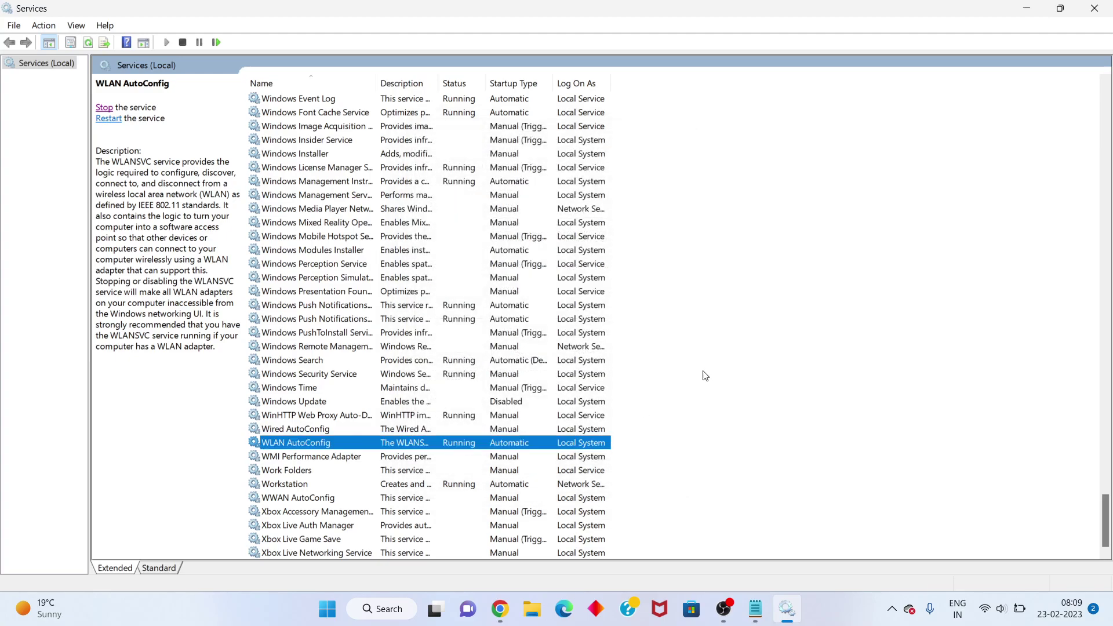
click(715, 369)
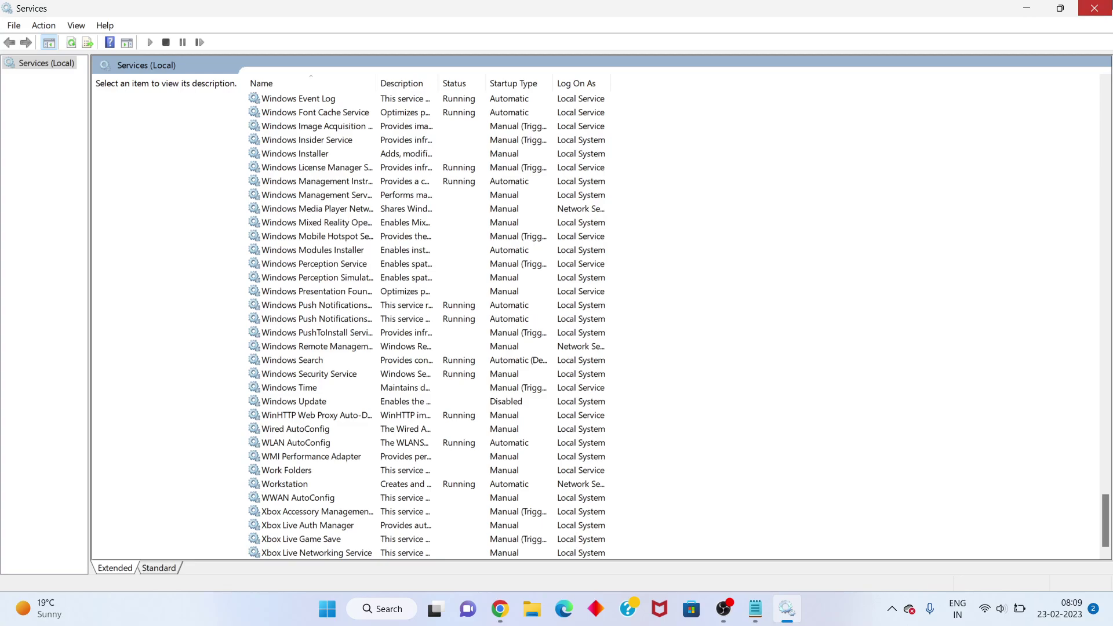
click(1094, 8)
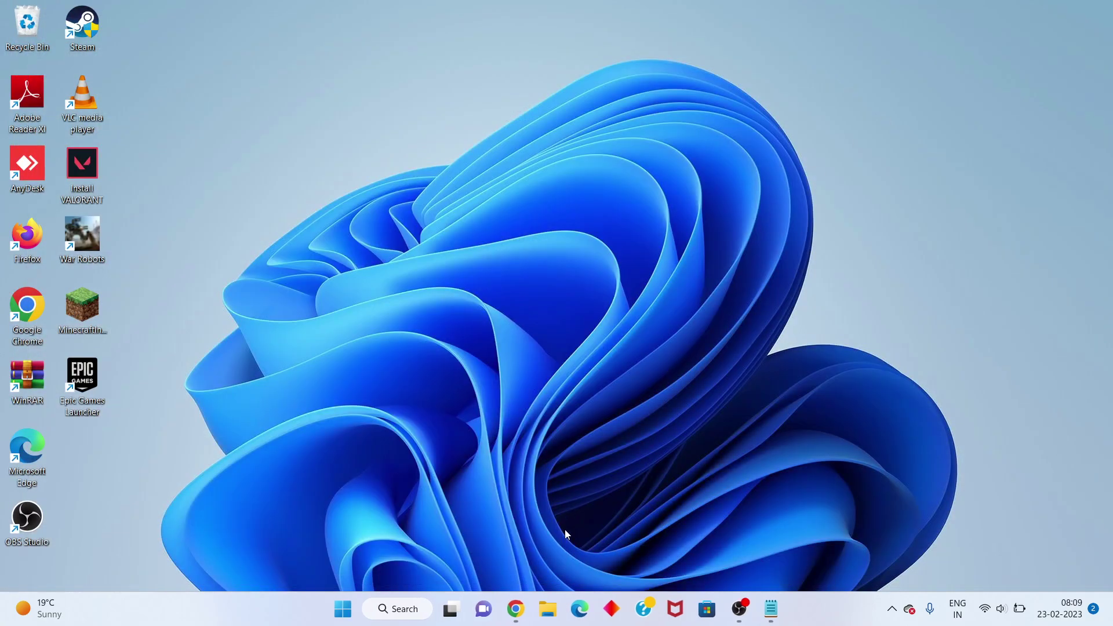
Open %localappdata% through the Run app launched from Windows search.
click(410, 618)
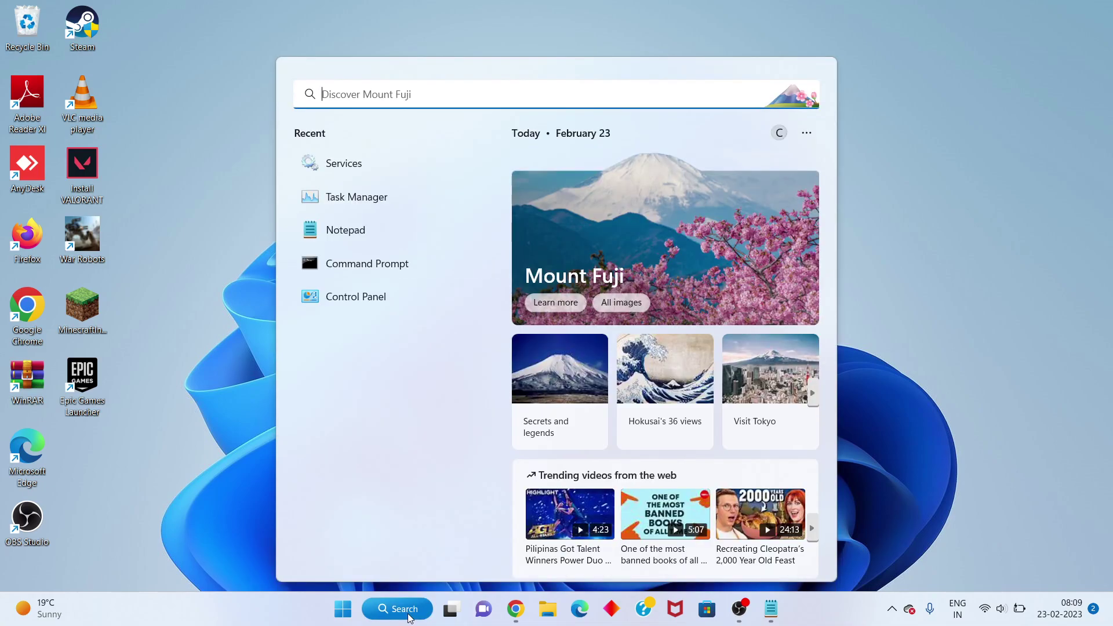
text(run)
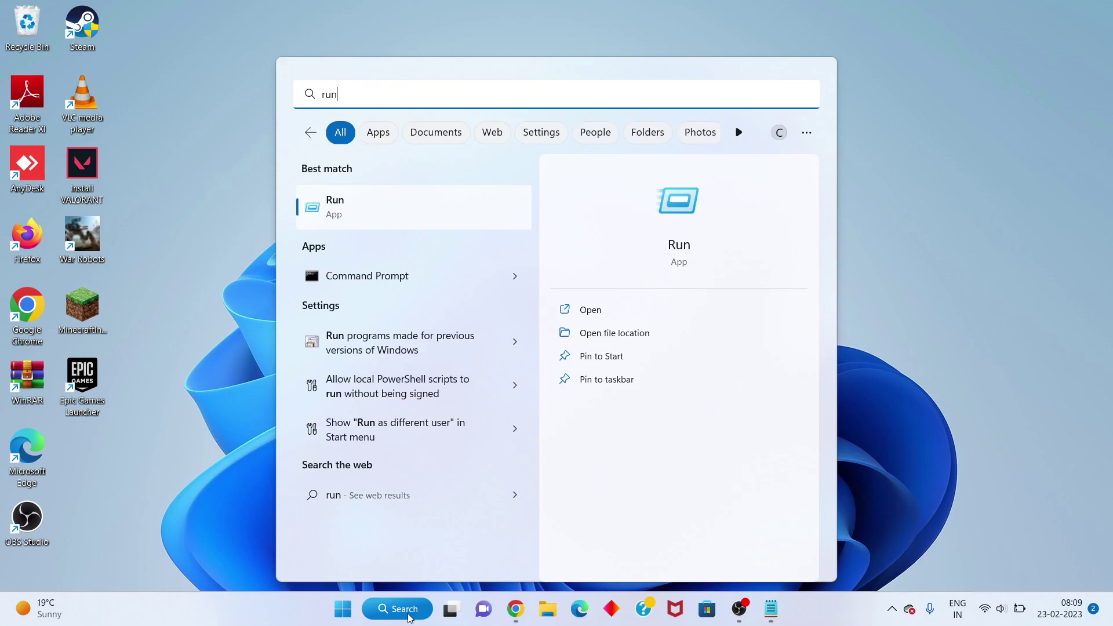
click(657, 318)
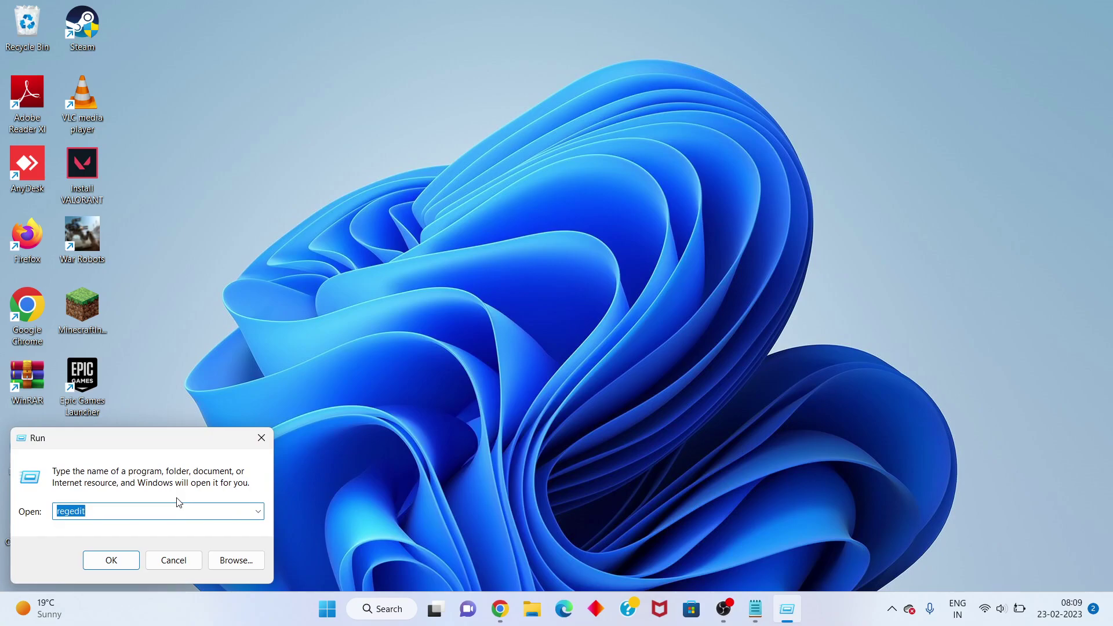
text(%)
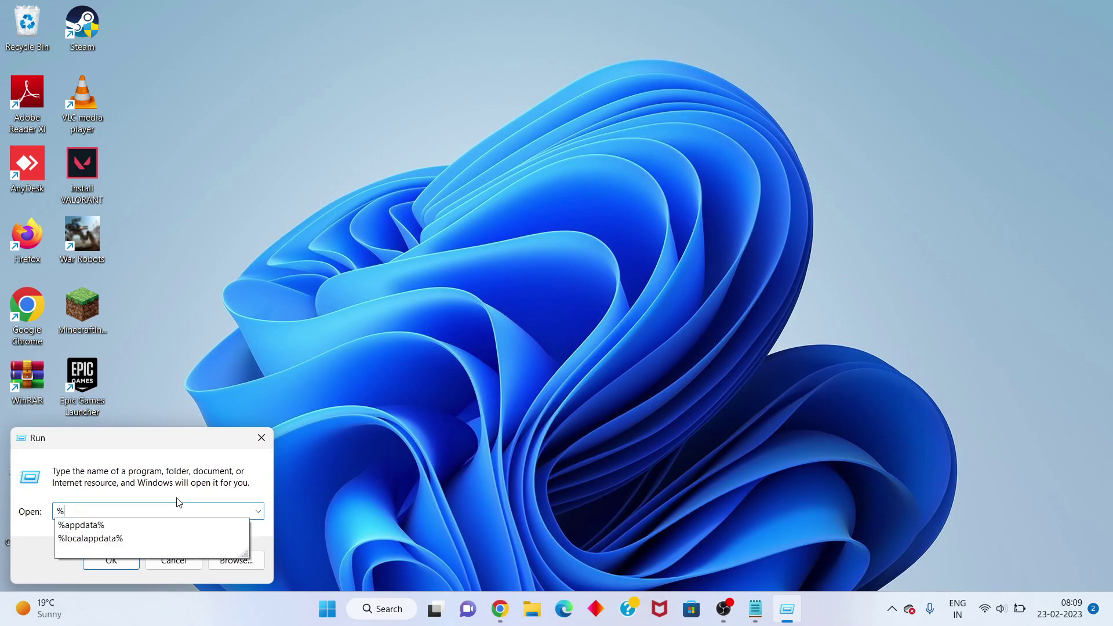
click(129, 538)
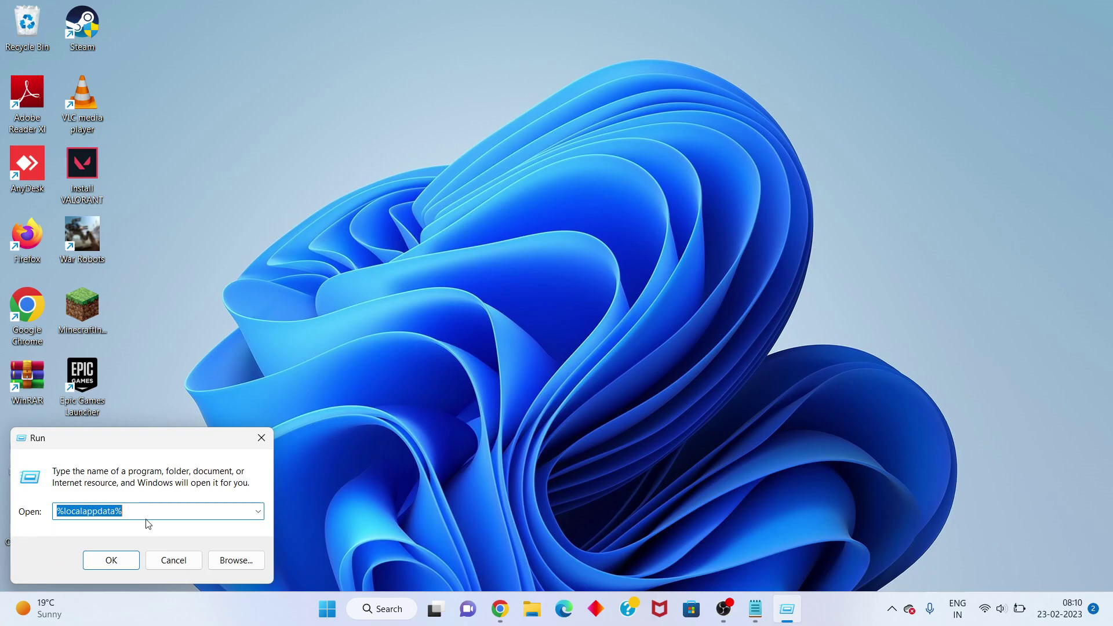
click(111, 560)
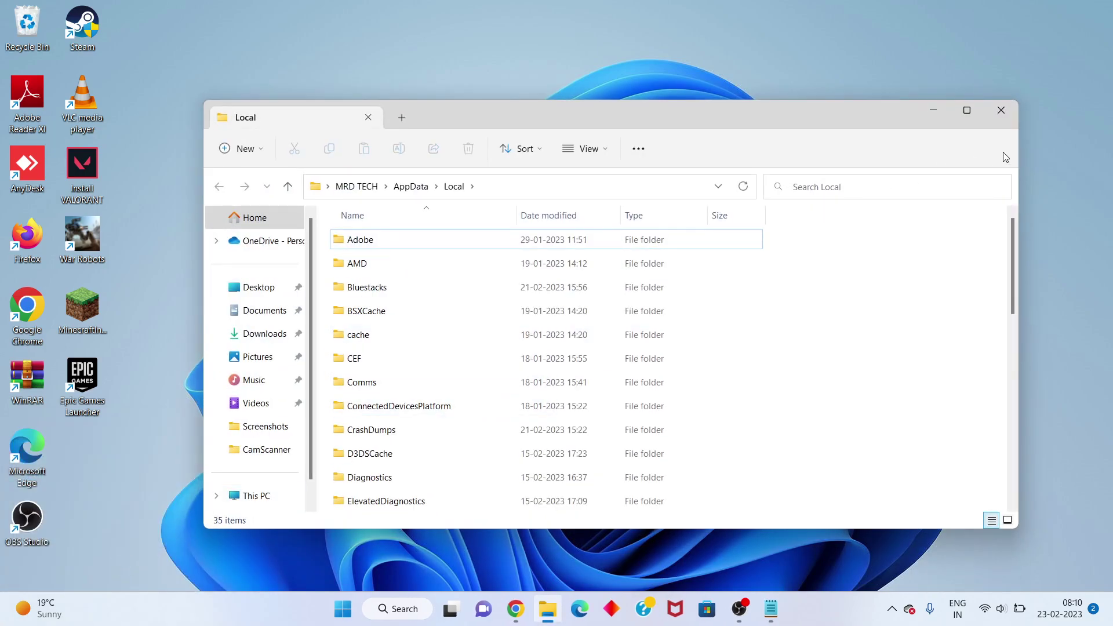
Maximize the AppData\Local Explorer window and bring the Notepad instruction notes forward.
click(972, 116)
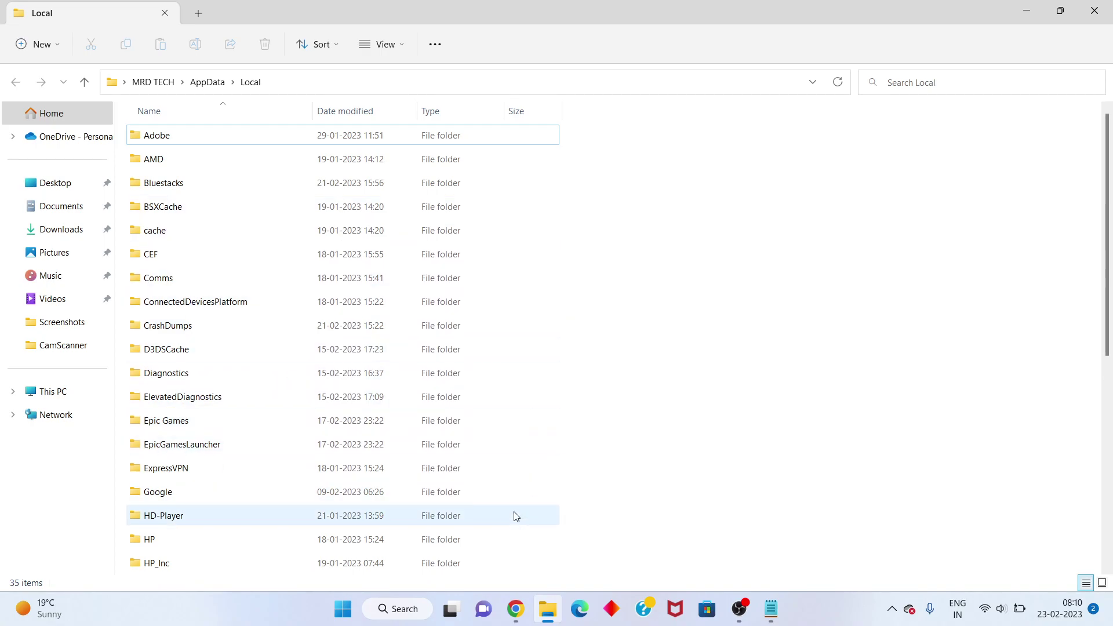
click(777, 616)
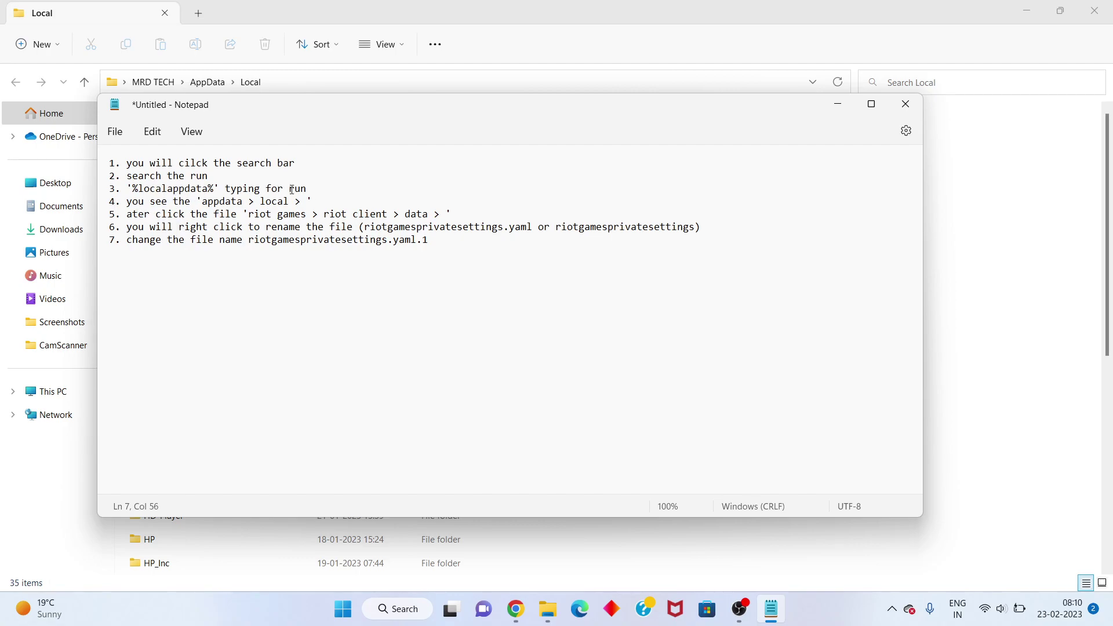
Drag the Notepad notes lower so the Adobe and AMD folders show above it.
drag(450, 112, 457, 195)
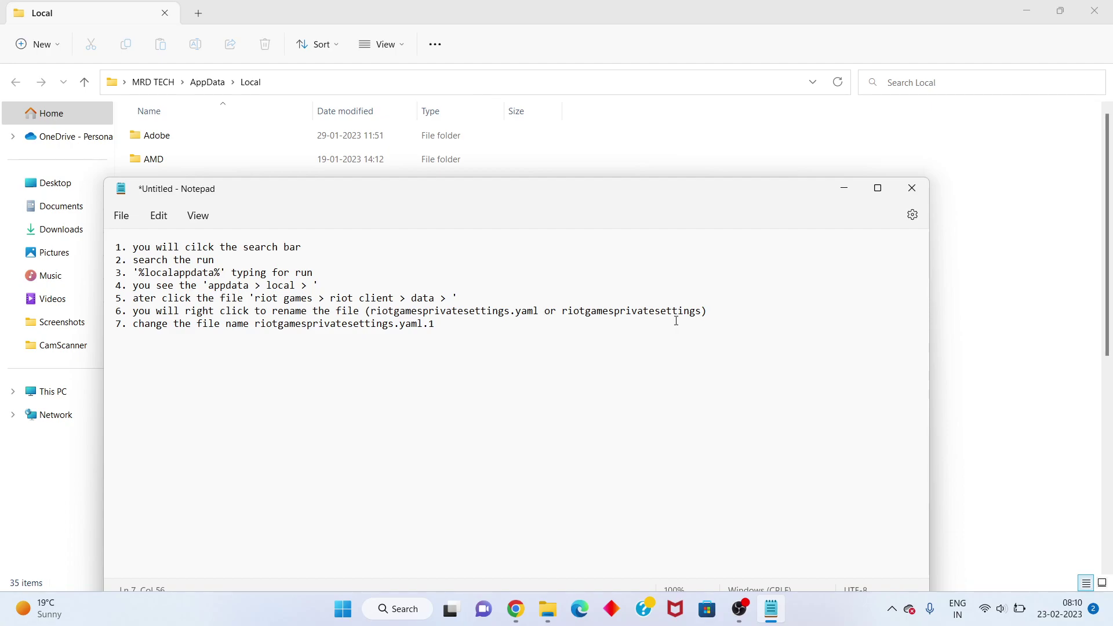
Show the AMD folder's full right-click options, then dismiss the menu.
right_click(440, 165)
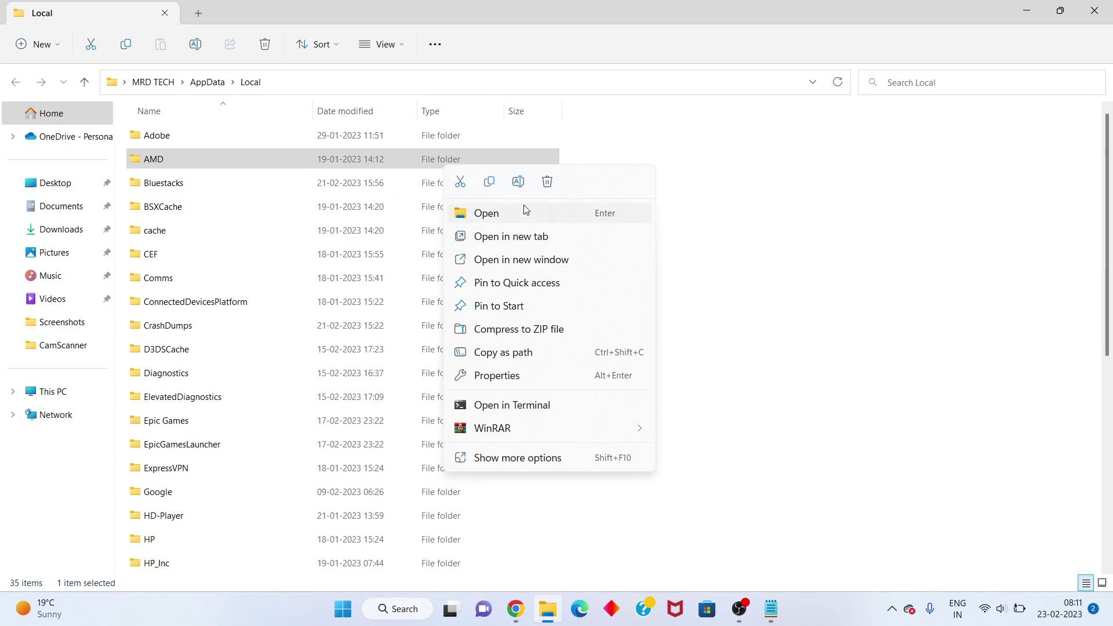
click(512, 464)
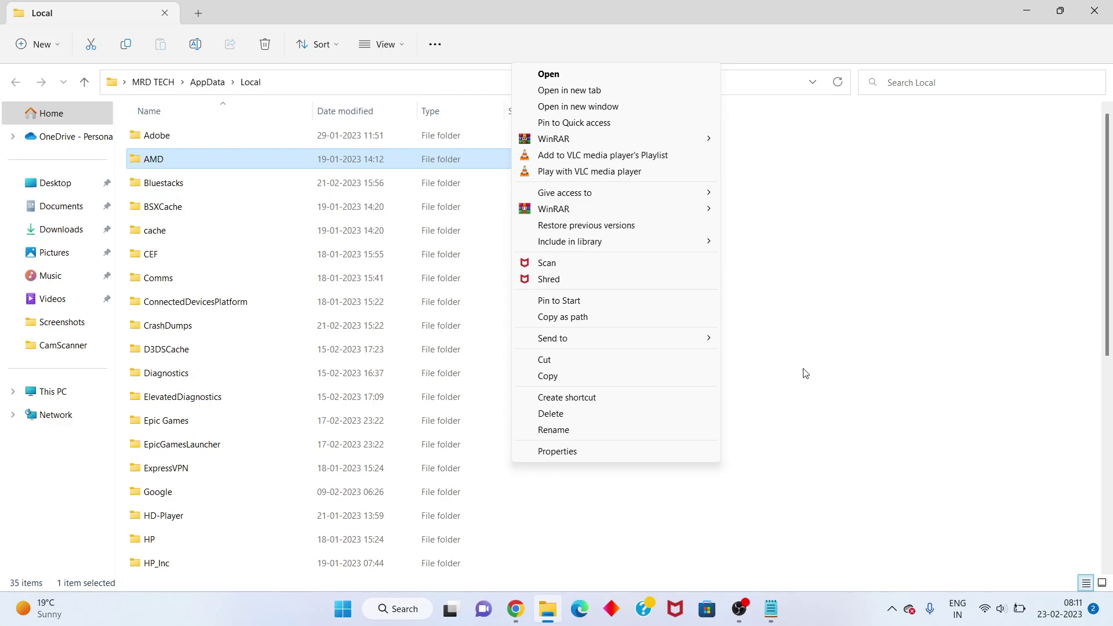
click(796, 414)
Close Notepad without saving the notes, then close the Local folder window.
click(773, 620)
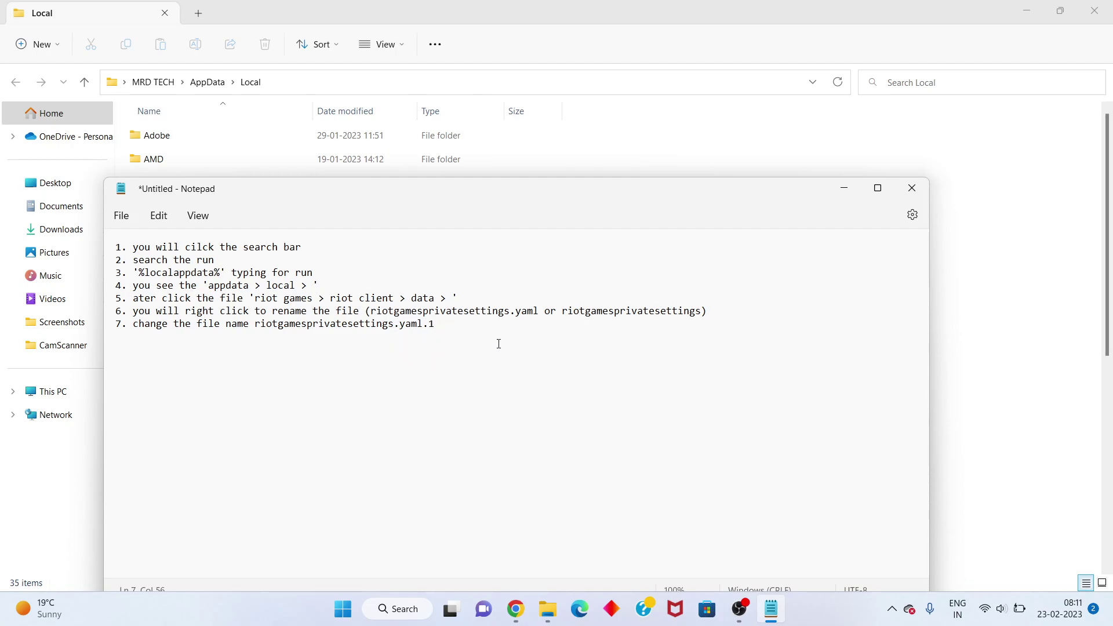
click(920, 193)
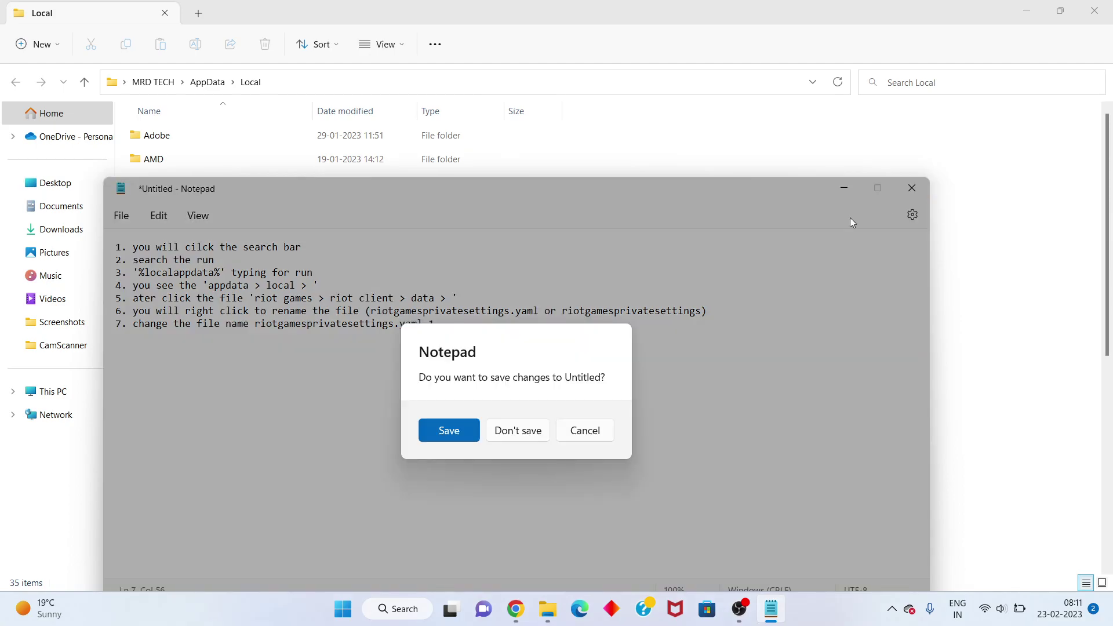
click(525, 430)
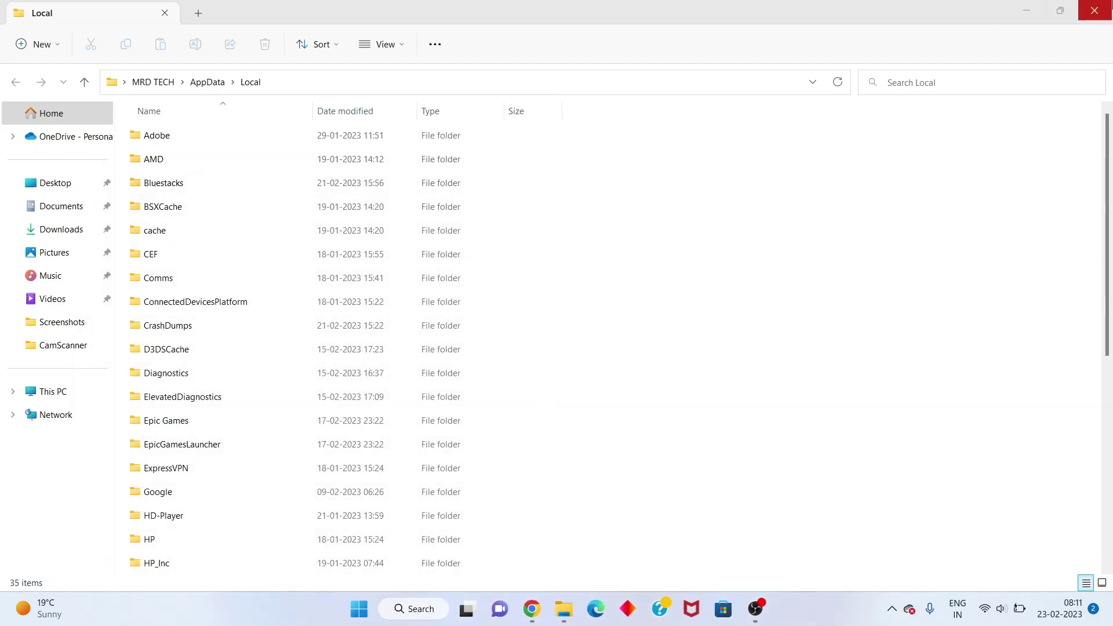
click(1094, 10)
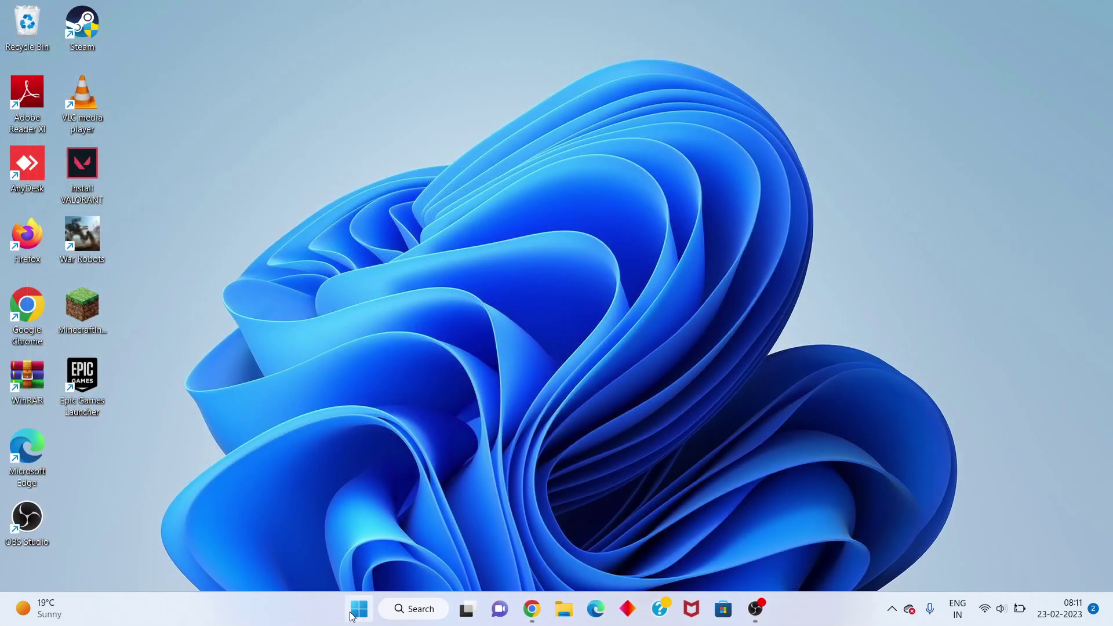
Show the Start menu's power options, including Sleep, Shut down and Restart.
click(354, 613)
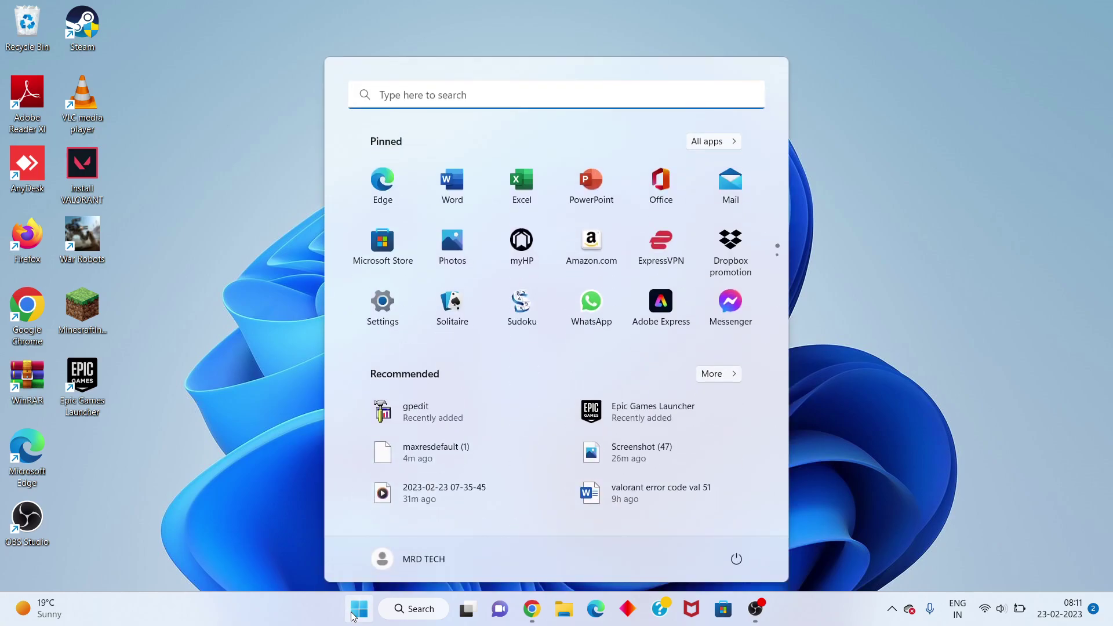
click(735, 559)
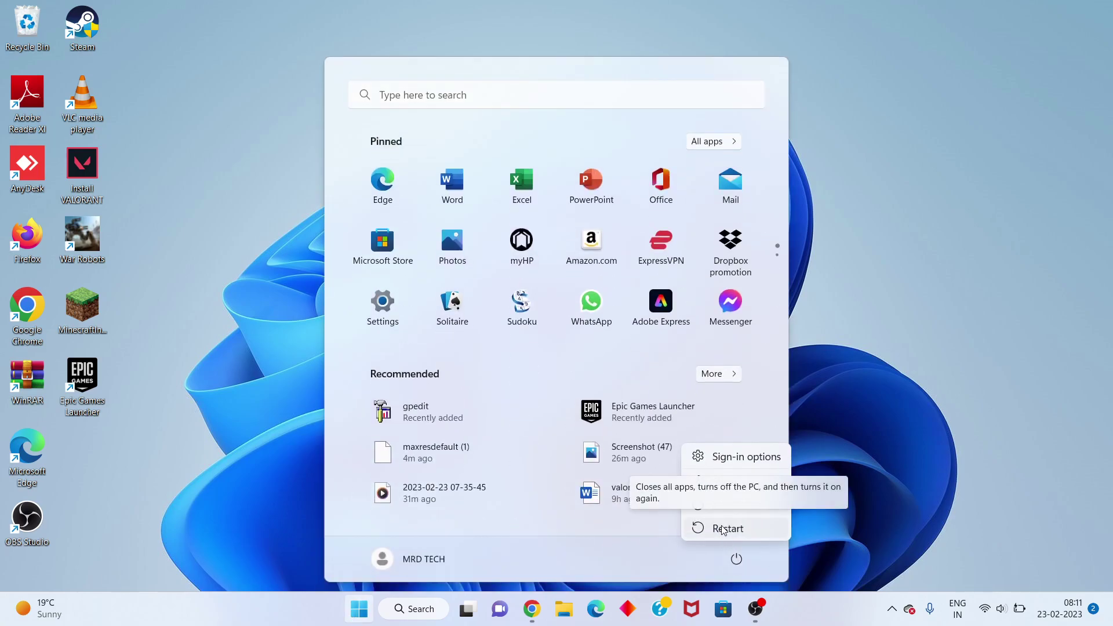